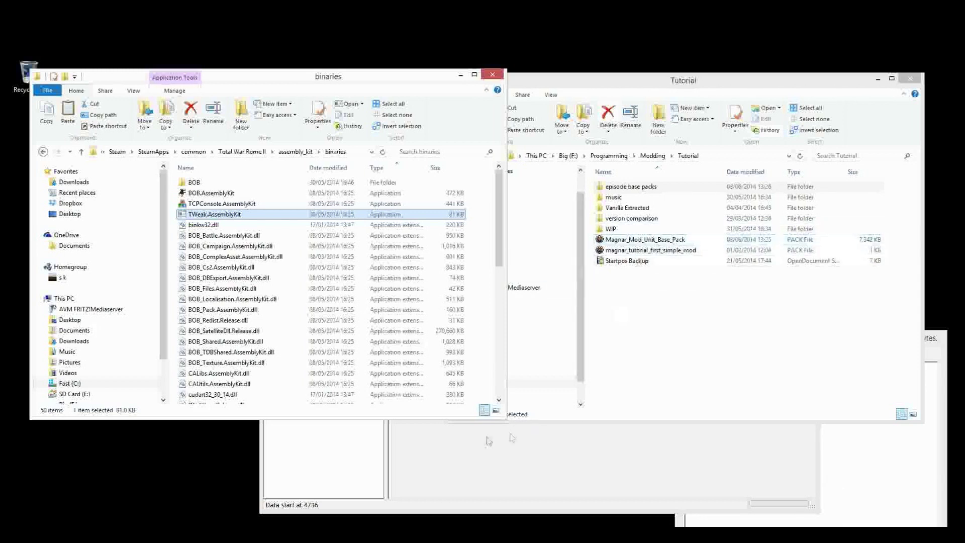
Step: Select Magnar_Mod_Unit_Base_Pack in the Tutorial folder and bring its Pack File Manager window forward
click(636, 240)
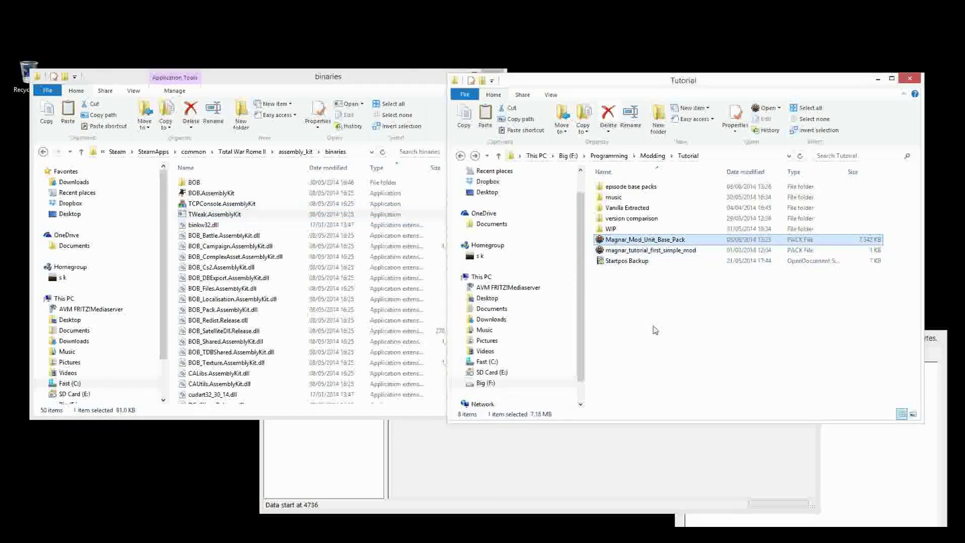
click(452, 453)
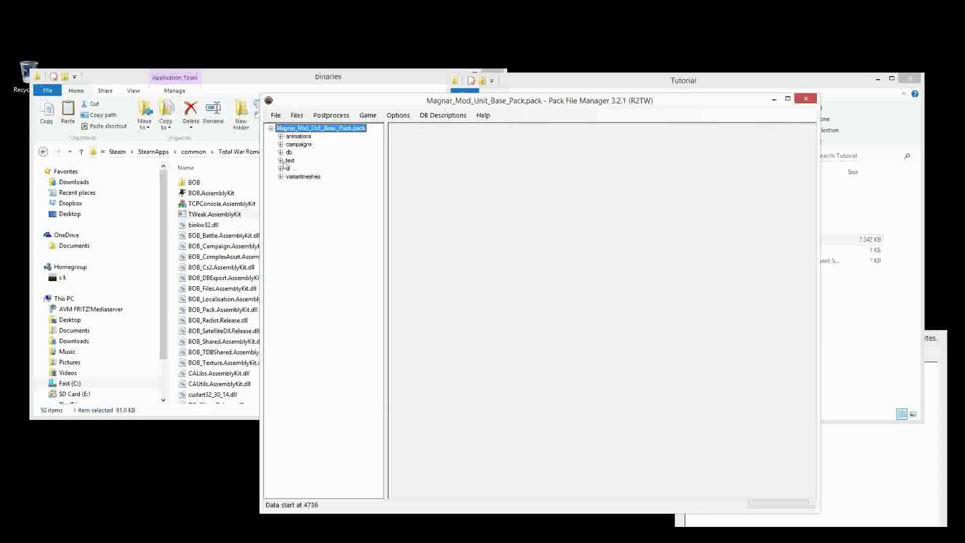
Step: Use Add > From Pack on the db folder to load data_rome2.pack from the game's data folder
click(281, 152)
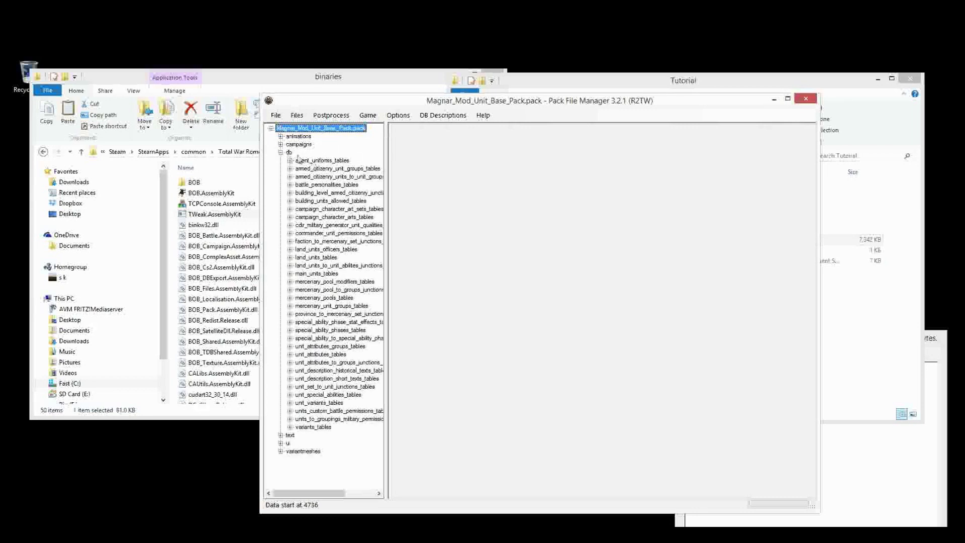
click(289, 152)
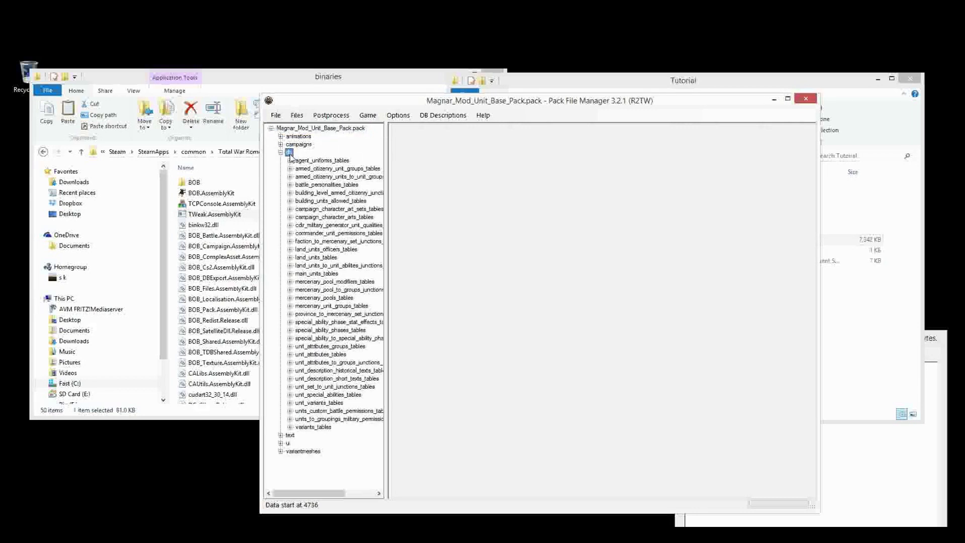
right_click(290, 156)
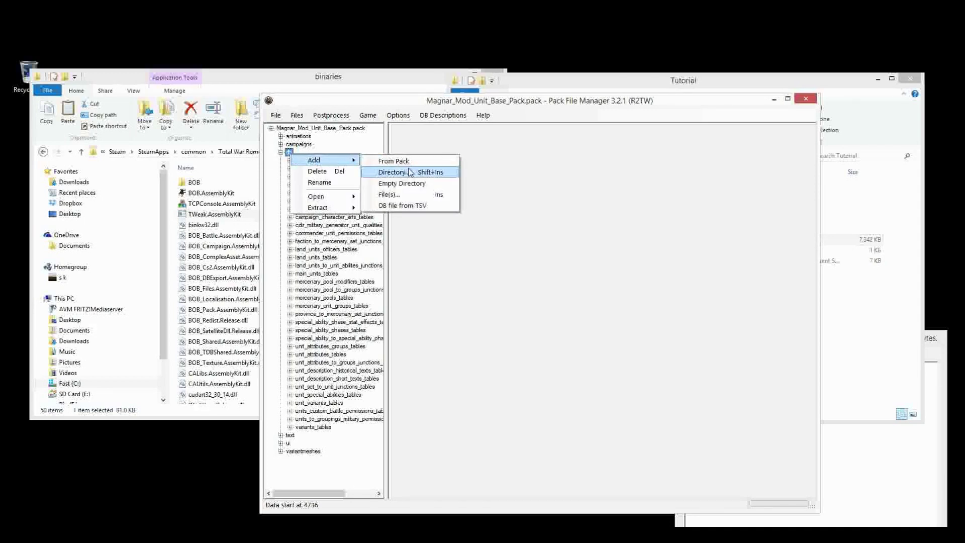
click(395, 160)
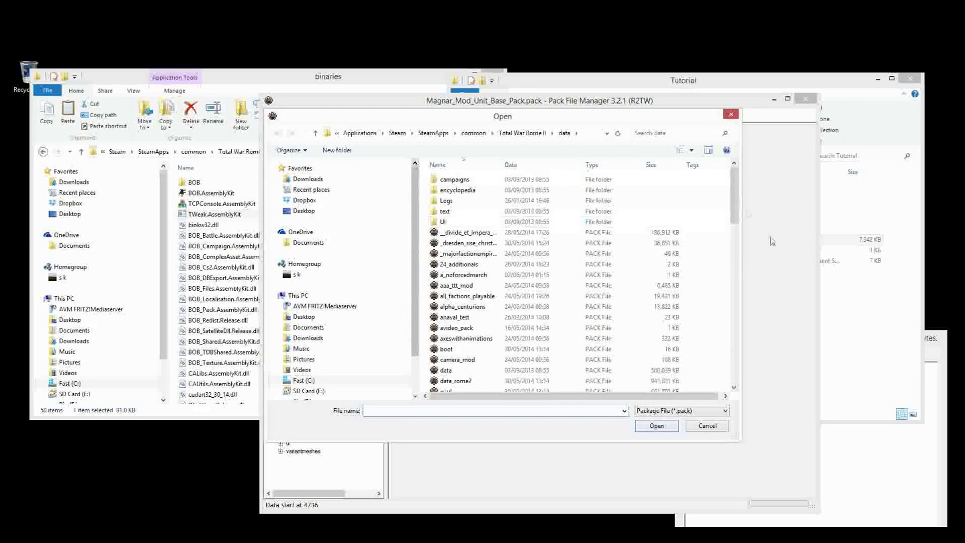
click(648, 381)
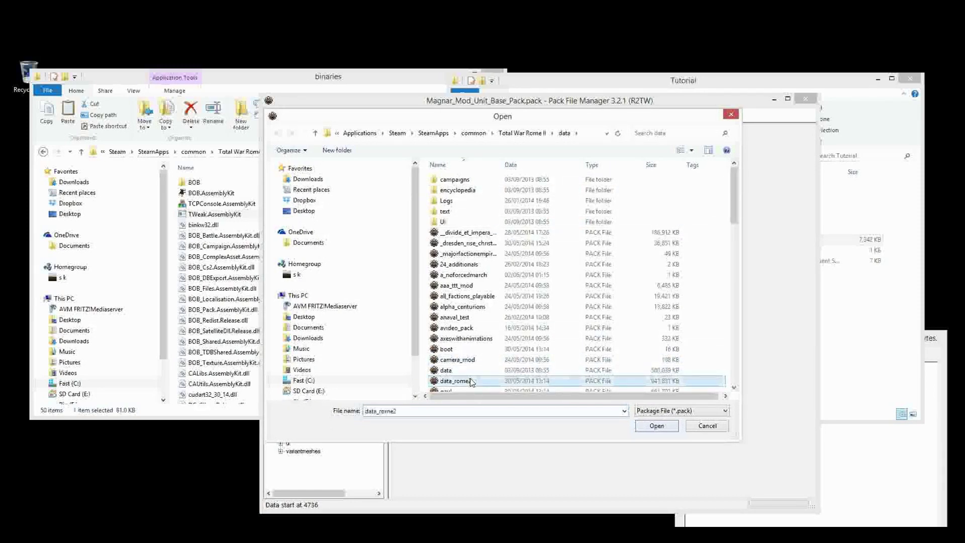
click(657, 426)
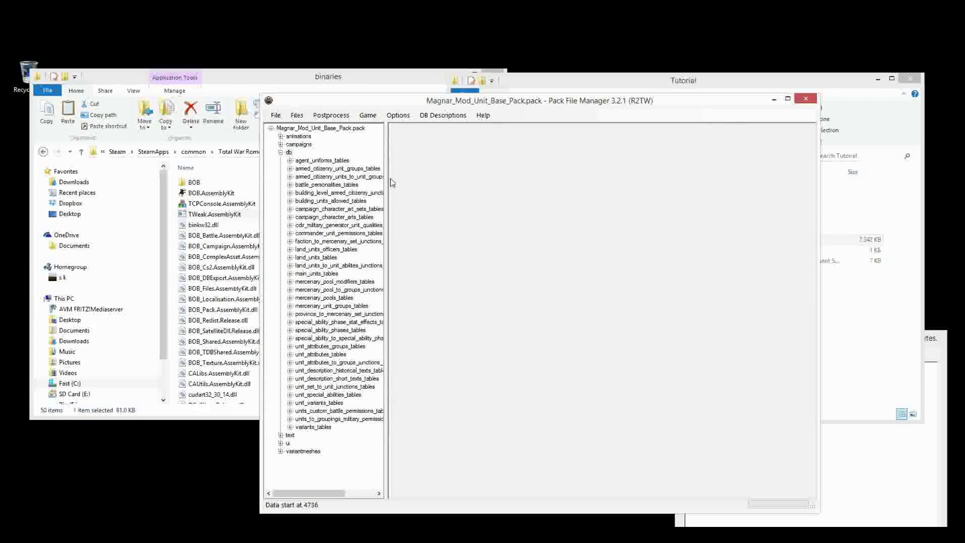
key(ctrl+shift+a)
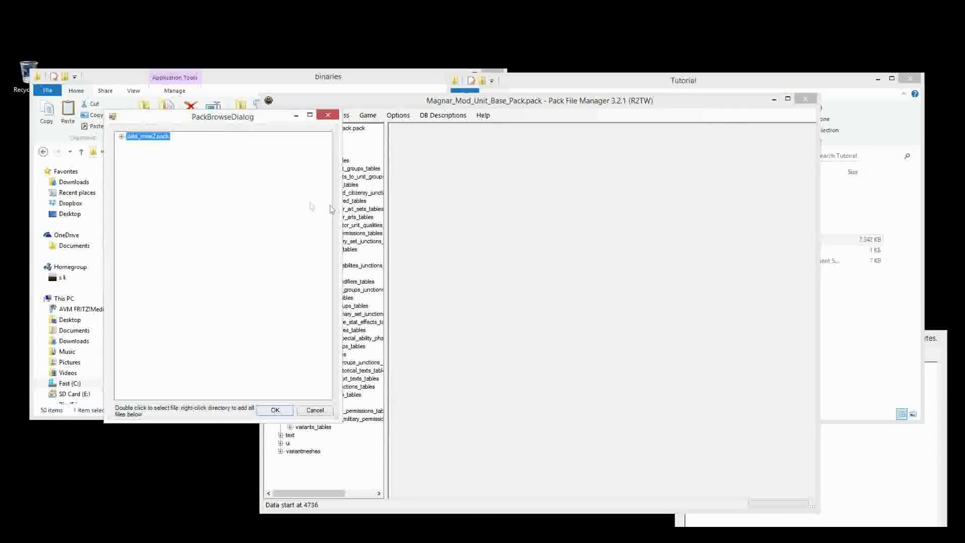
Step: Import region_unit_resources_tables from data_rome2.pack's db folder into the mod pack
click(122, 136)
double_click(139, 201)
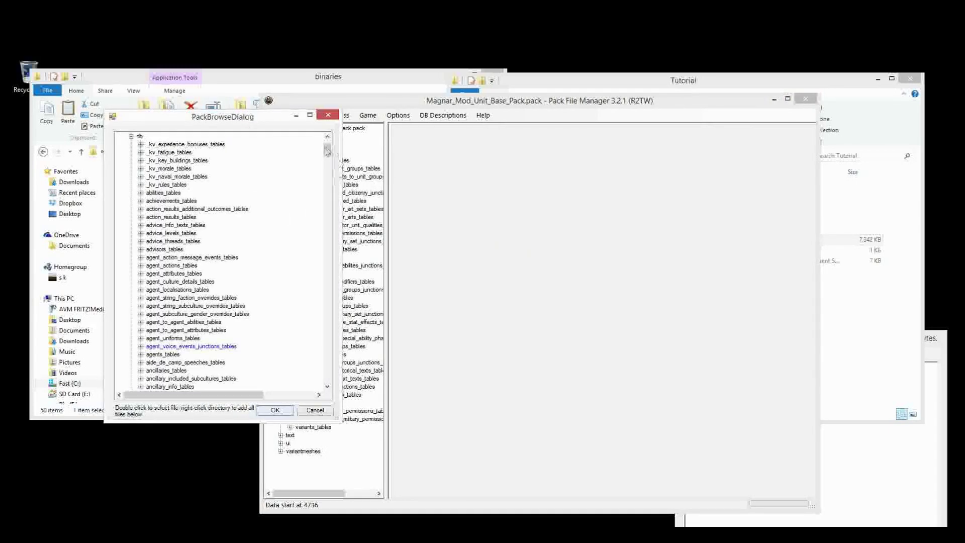
mouse_move(328, 152)
mouse_down()
mouse_move(327, 320)
mouse_move(290, 323)
mouse_up()
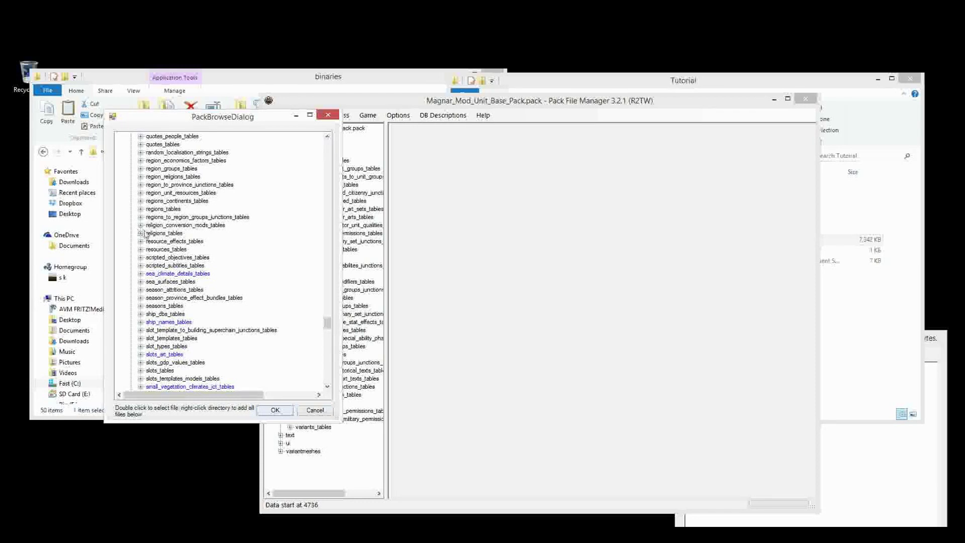
click(141, 201)
click(140, 193)
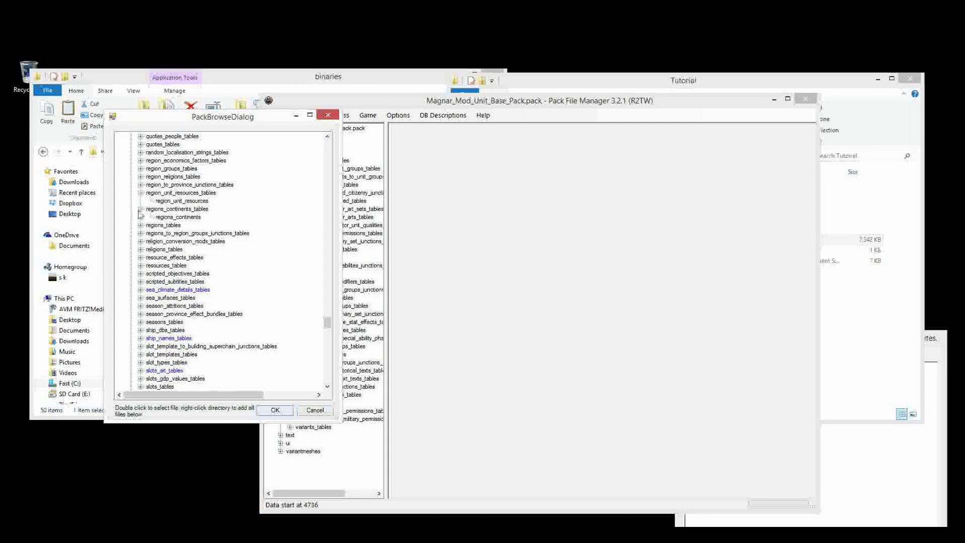
click(140, 209)
right_click(165, 194)
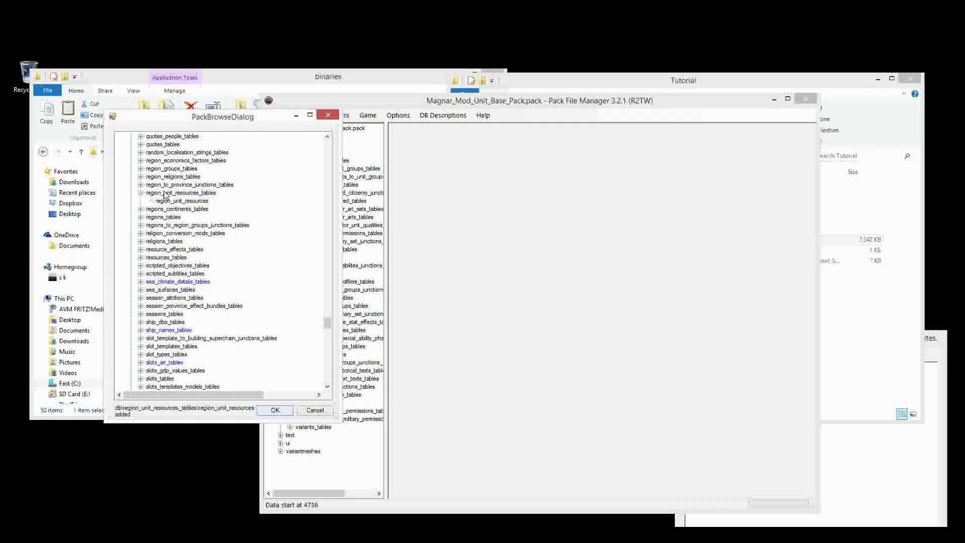
click(274, 410)
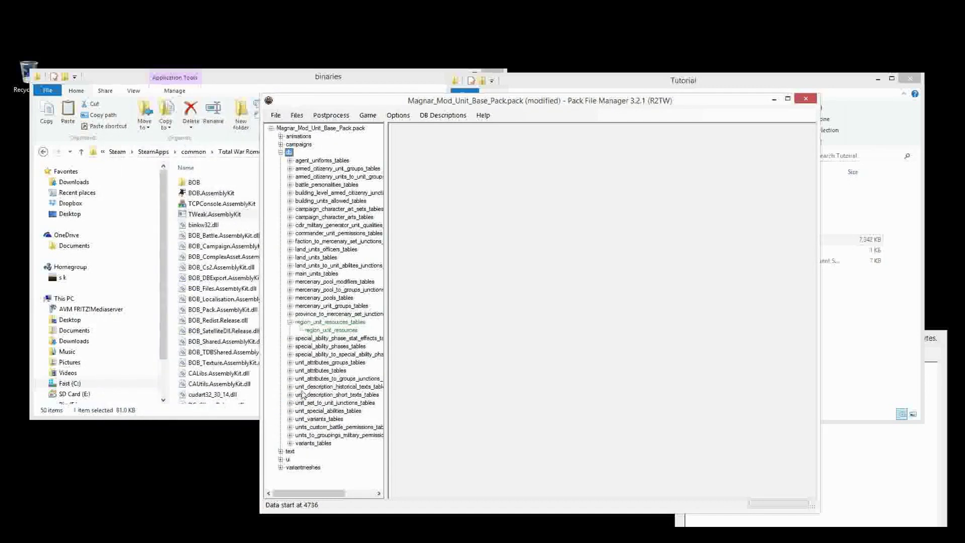
Step: Rename the imported region_unit_resources table to msg_tut_region_unit_resources
click(332, 330)
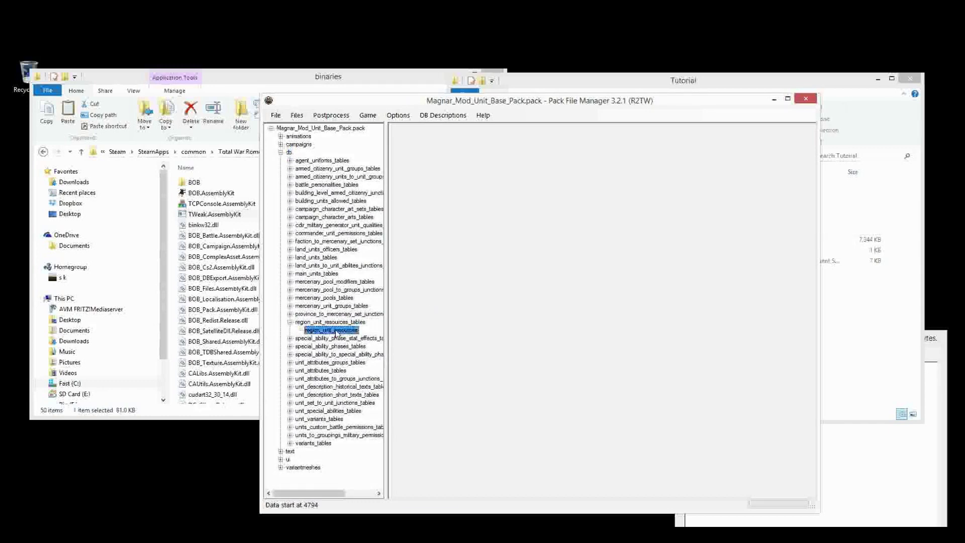
right_click(338, 330)
click(366, 357)
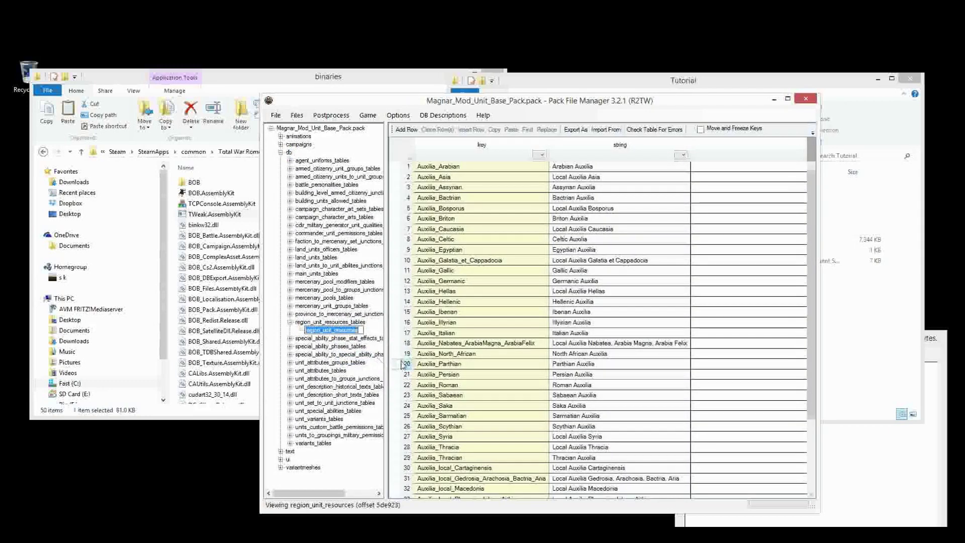
key(Home)
text(mag_)
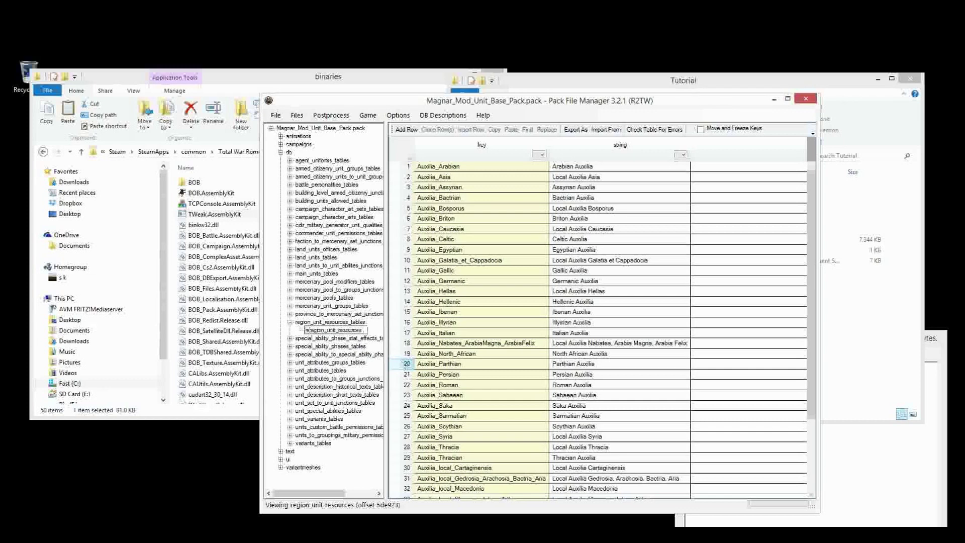
text(full_)
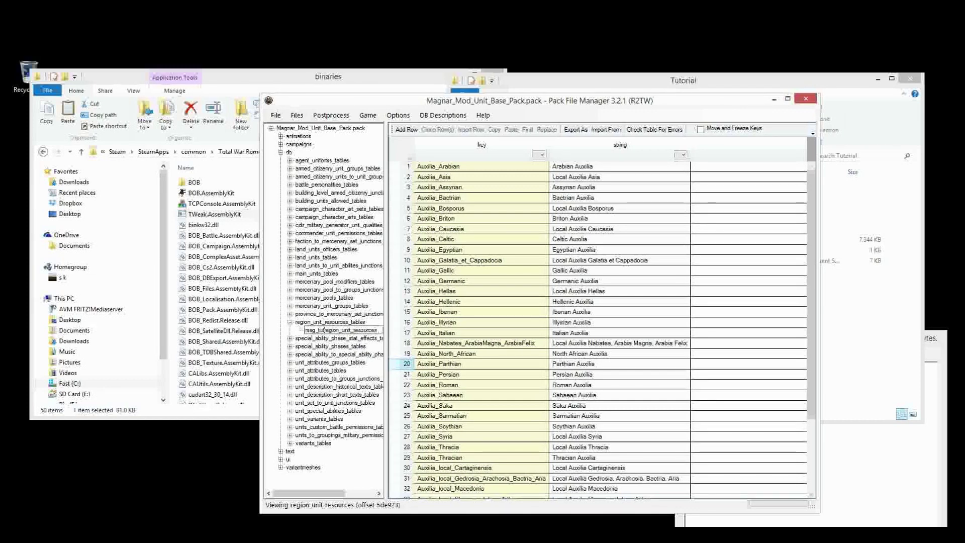
key(Return)
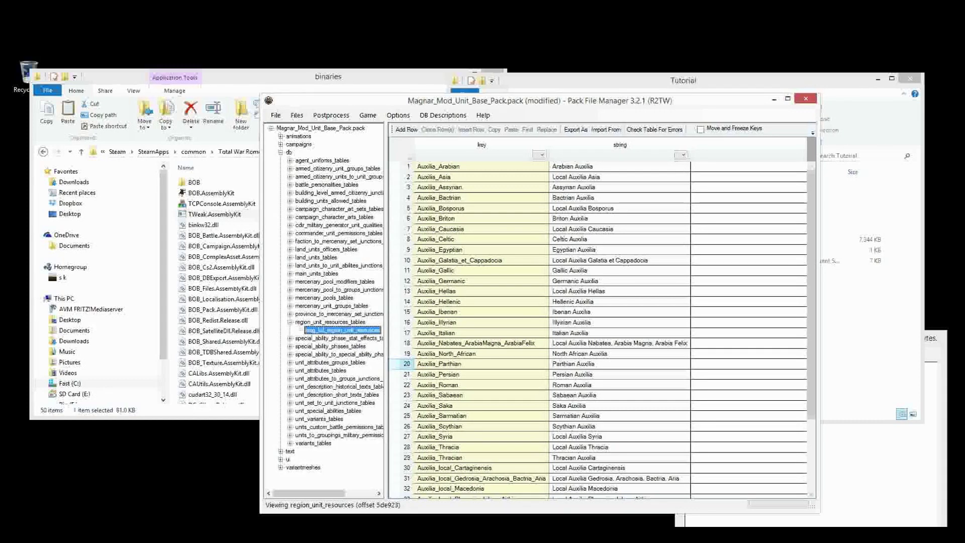
Step: Save the pack and sort the table's rows by the key column
key(ctrl+s)
click(595, 187)
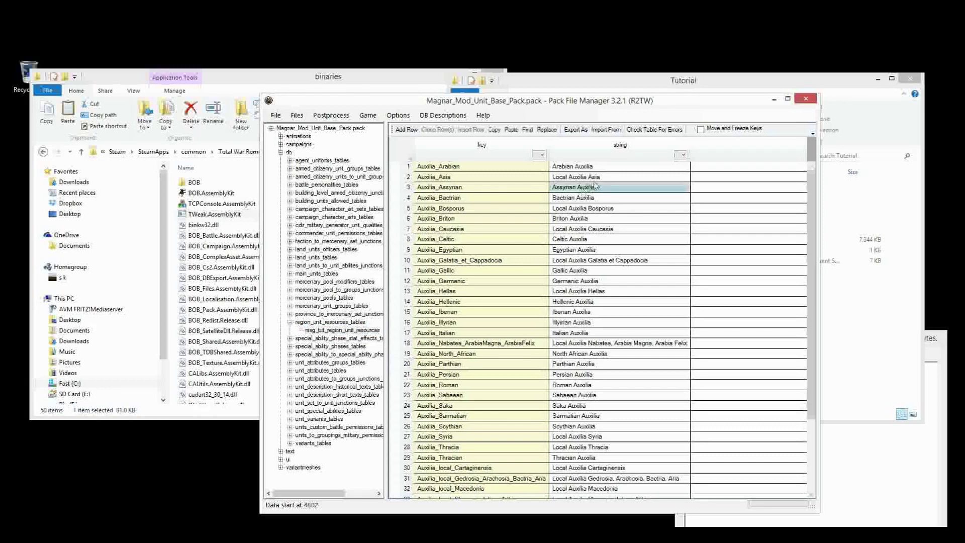
click(490, 151)
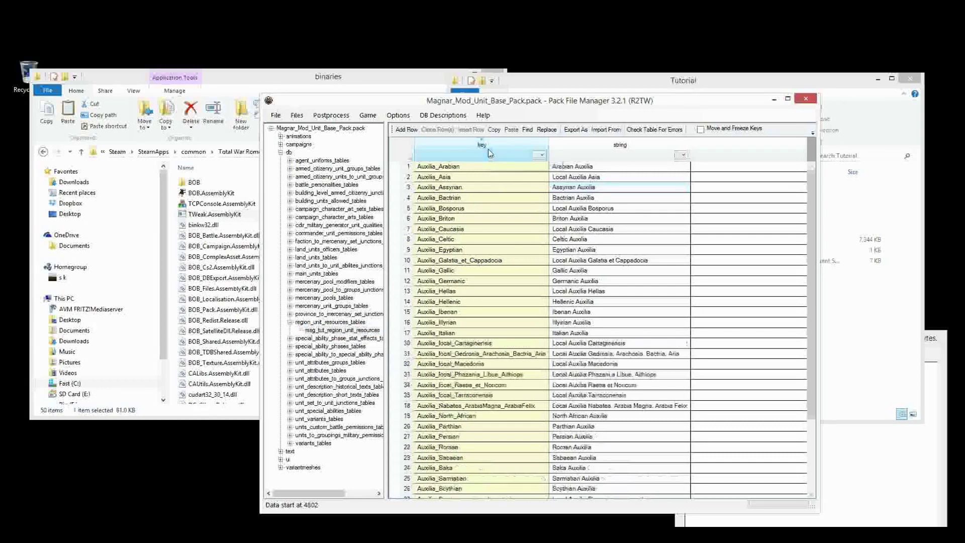
Step: Select blocks of key and string cells across the table's rows
drag(455, 168, 483, 292)
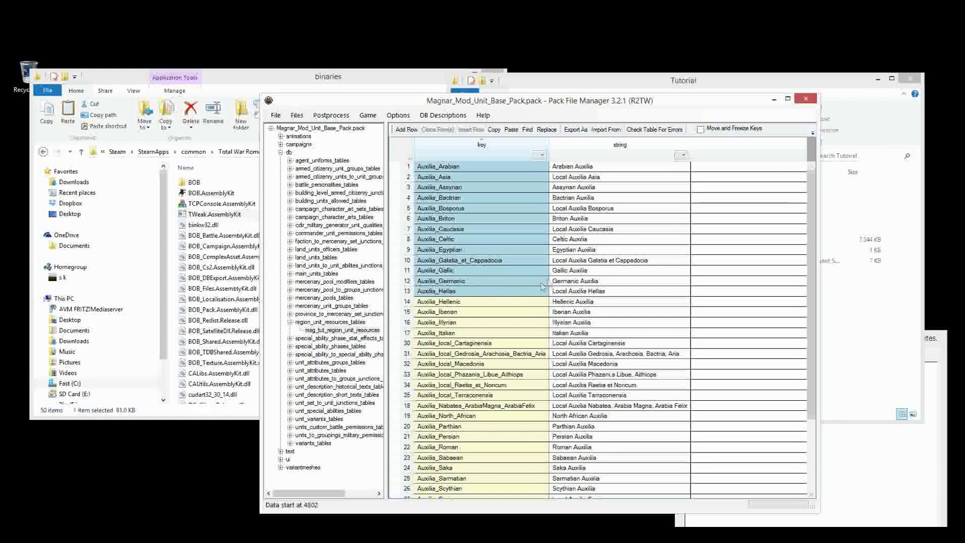
drag(530, 324, 517, 468)
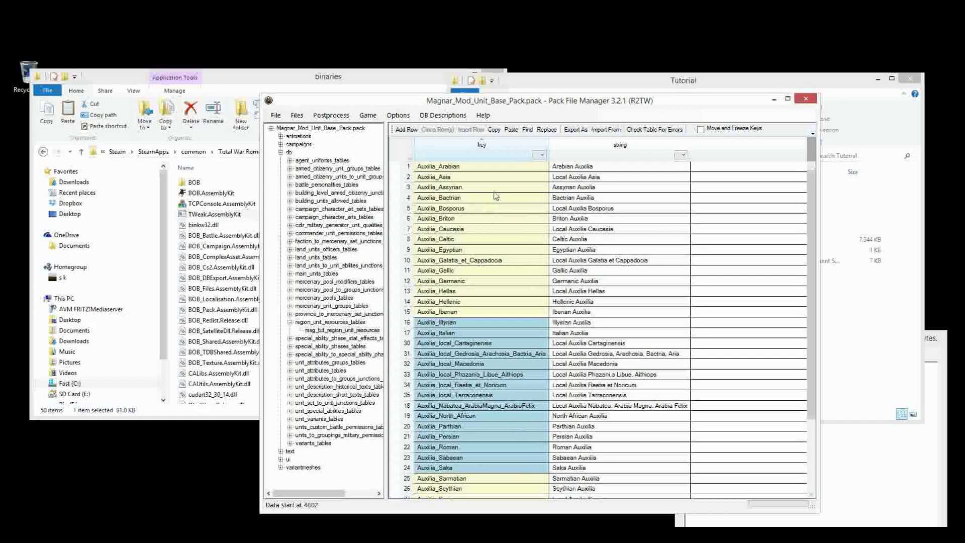
drag(619, 187, 665, 396)
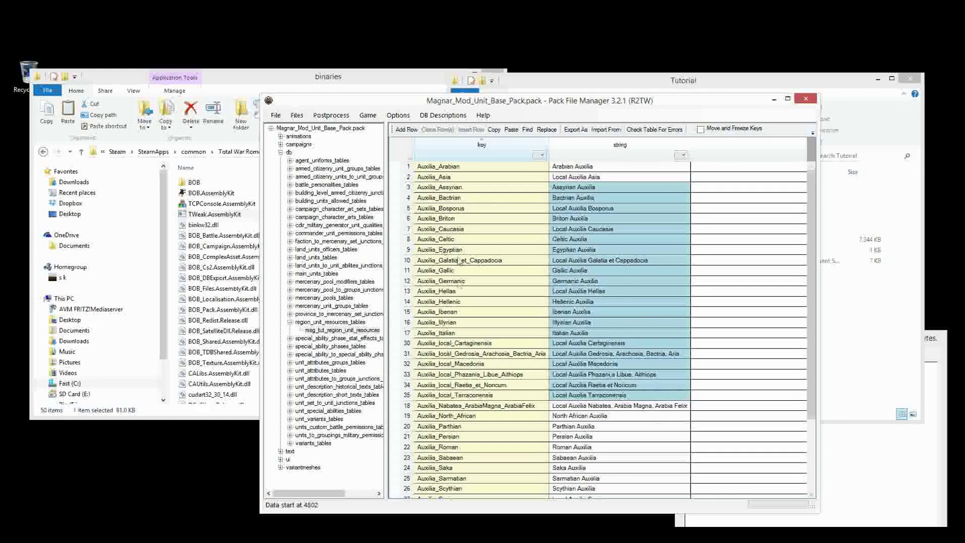
drag(482, 167, 472, 480)
drag(644, 221, 665, 484)
click(434, 353)
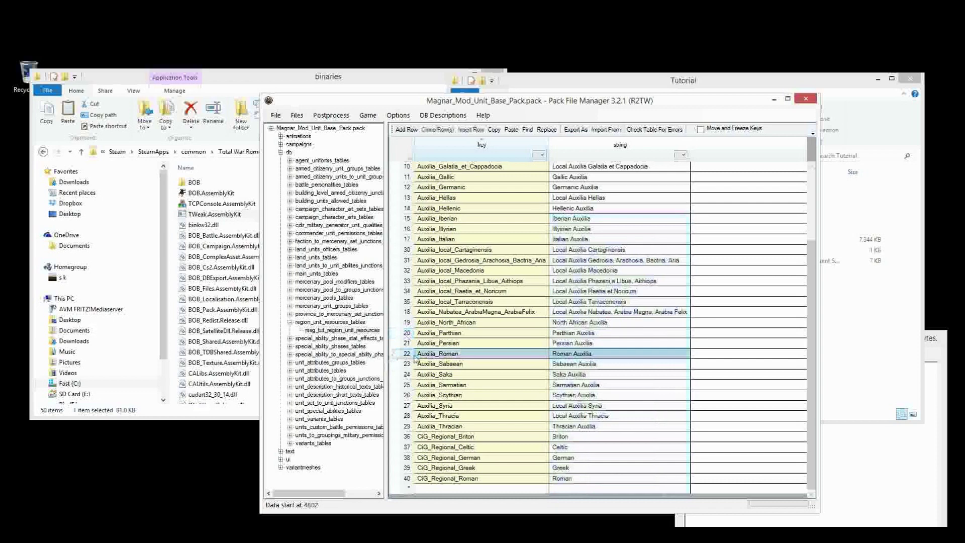
drag(635, 208, 636, 405)
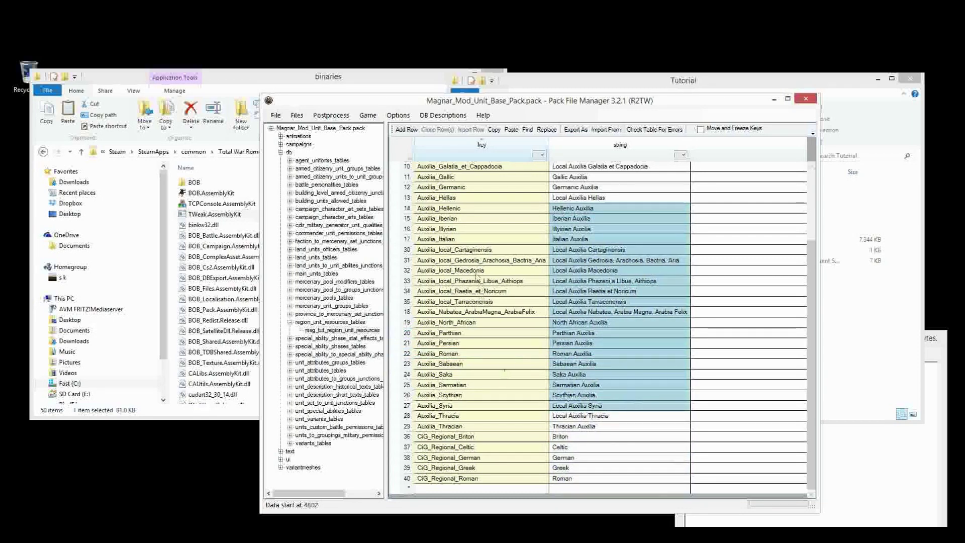
click(470, 250)
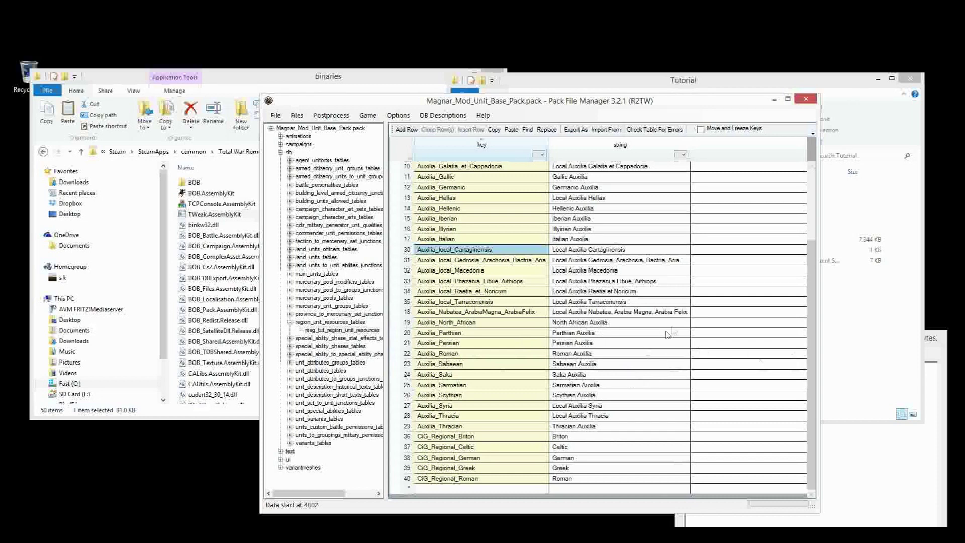
Step: Delete every row except Auxilia_Arabian / Arabian Auxilia
scroll(653, 296, up, 3)
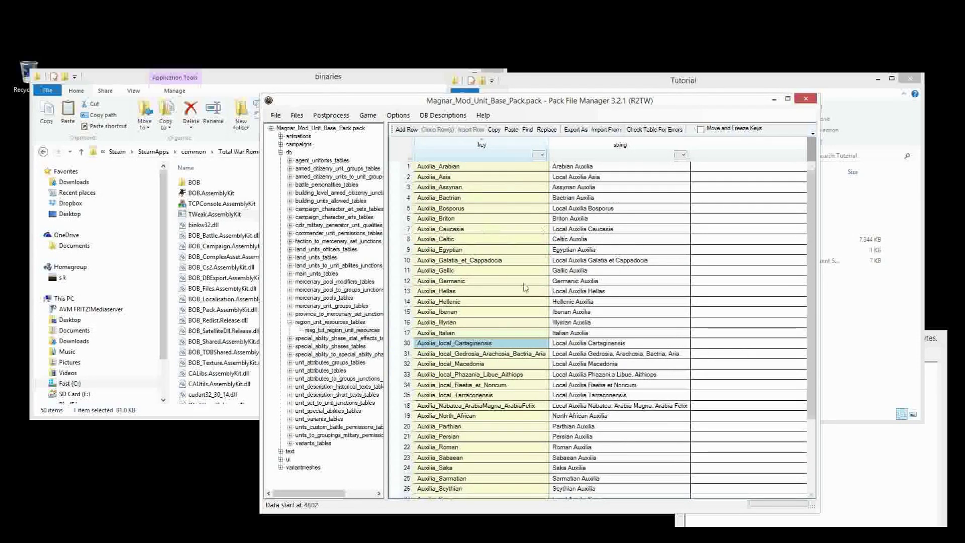
click(482, 218)
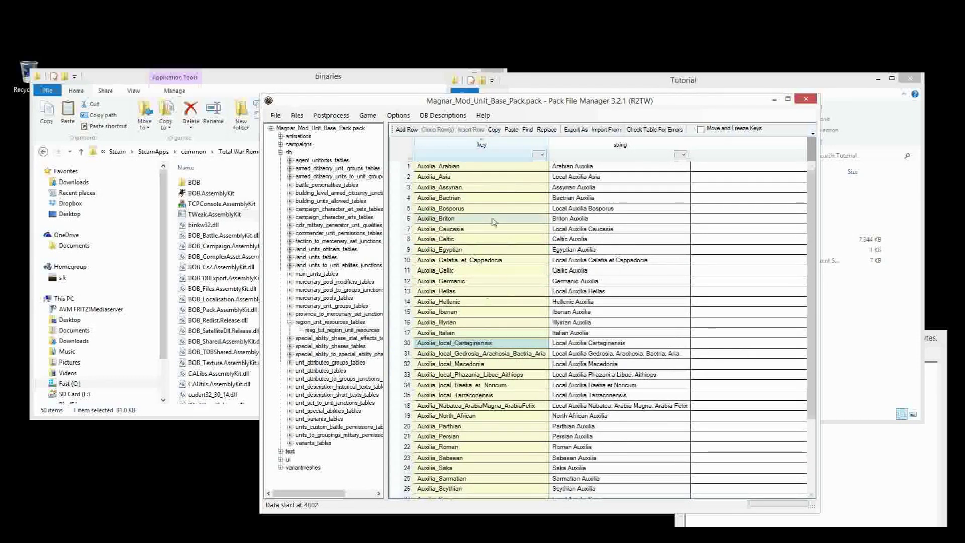
click(409, 178)
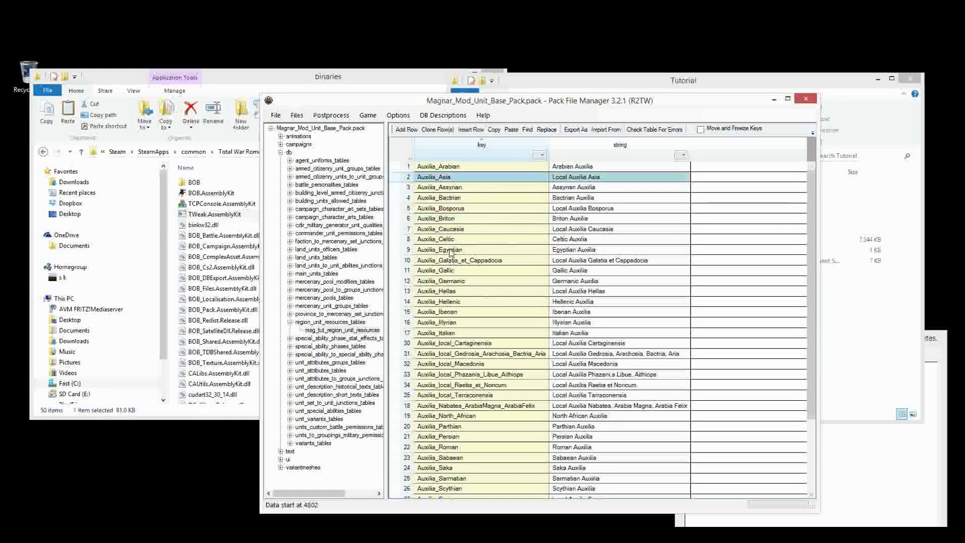
key(ctrl+a)
scroll(451, 253, down, 3)
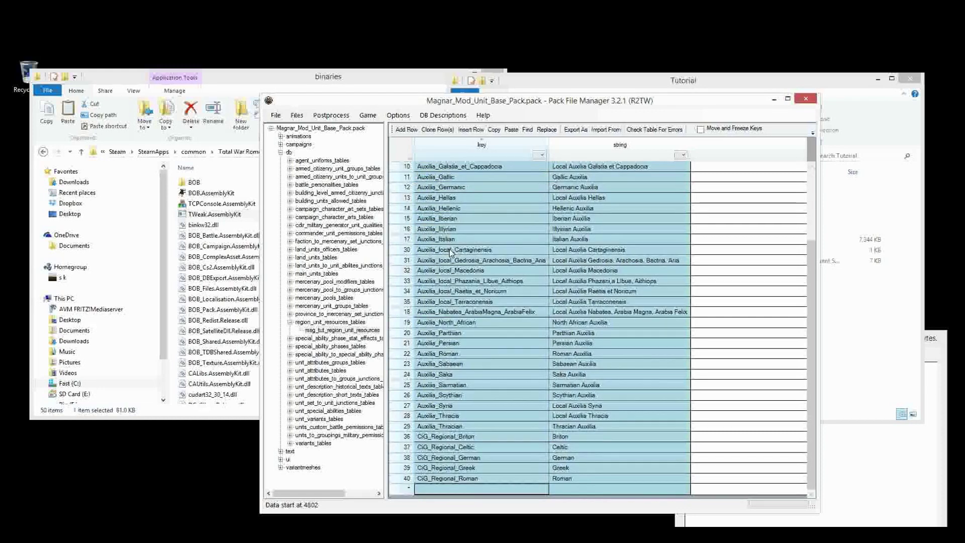
key(Delete)
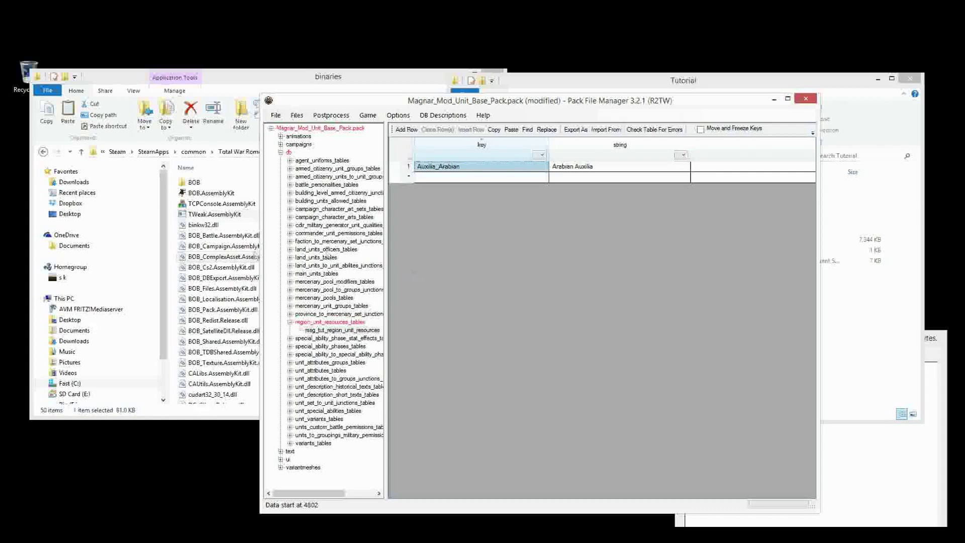
Step: Save the pack and change the remaining key from Auxilia_Arabian to Auxilia_Tutorial
key(ctrl+s)
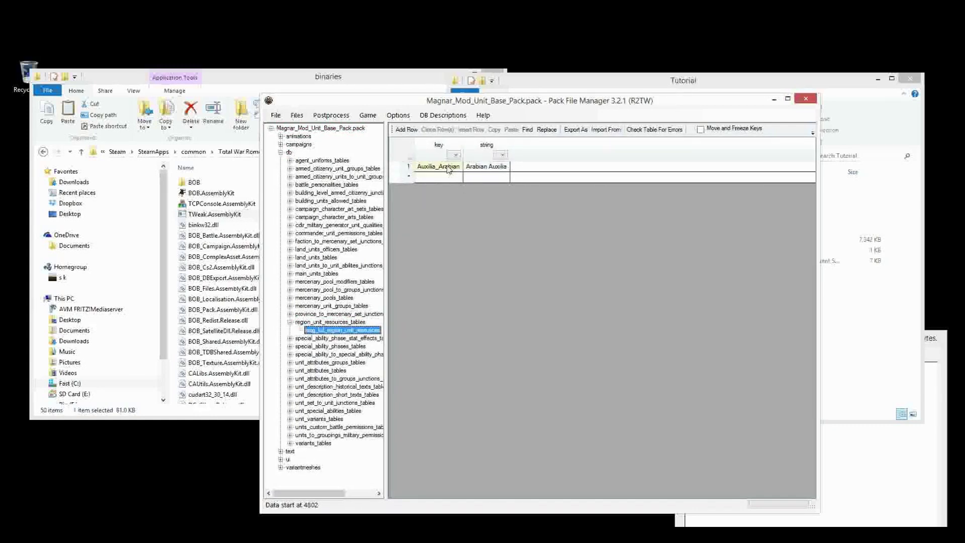
click(438, 169)
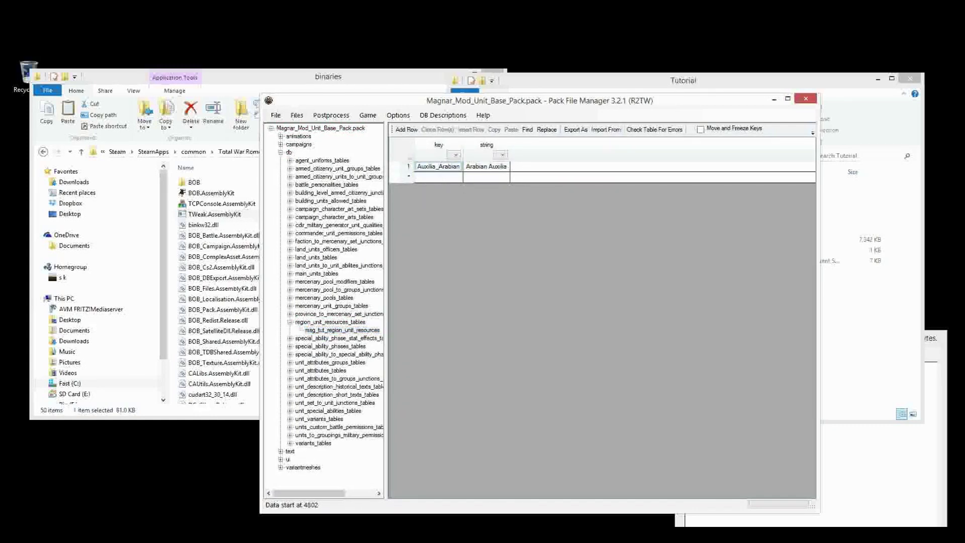
key(shift+Left)
key(shift+Left)
key(shift+Left)
key(shift+Left)
key(shift+Left)
key(shift+Left)
key(shift+Left)
text(Tutorial)
key(Tab)
Step: Set the row's string to 'Tutorial Latium AOR' and save the pack
text(Tutorial)
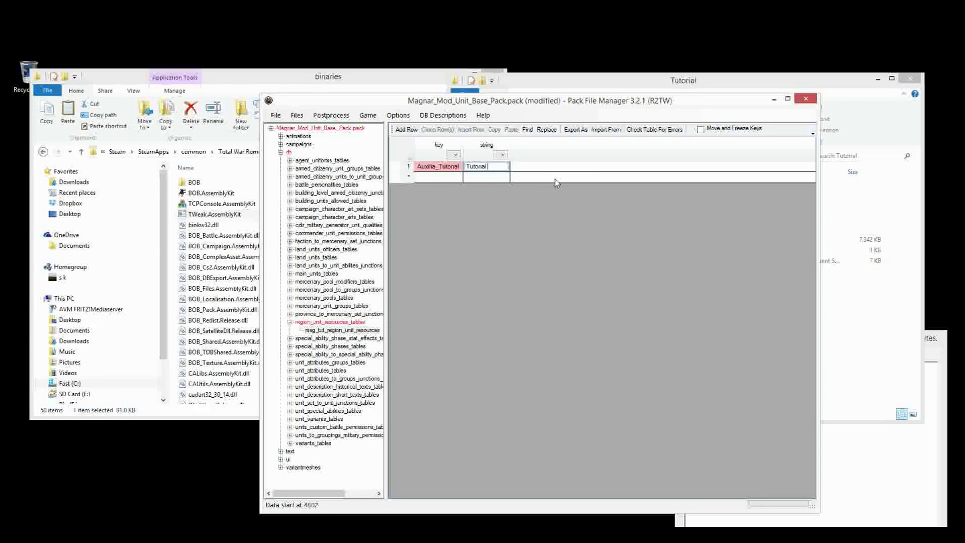
text(Latium AOR)
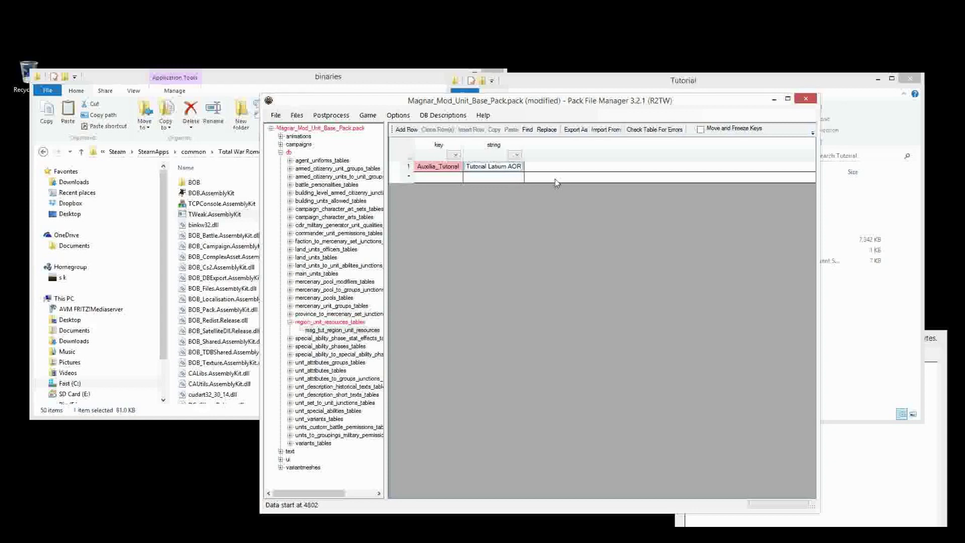
key(Return)
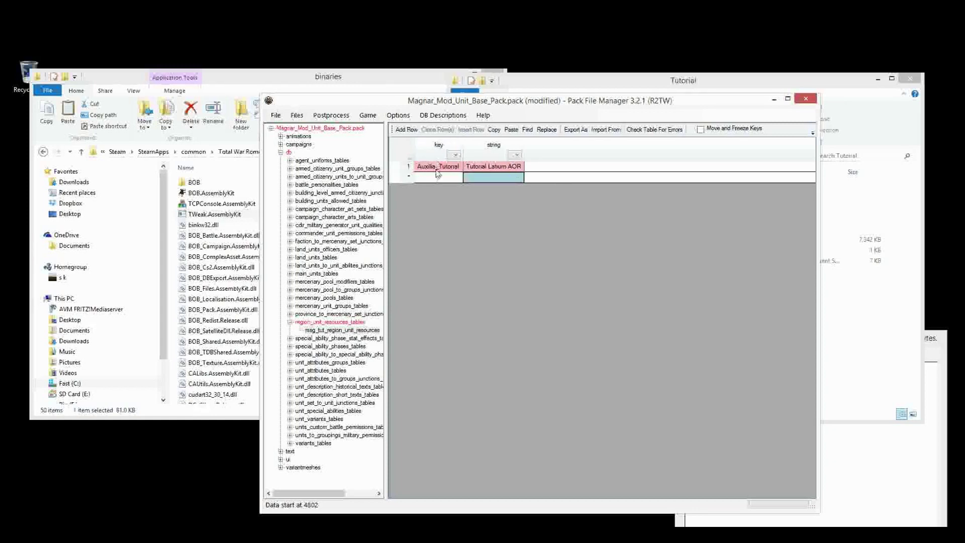
key(ctrl+s)
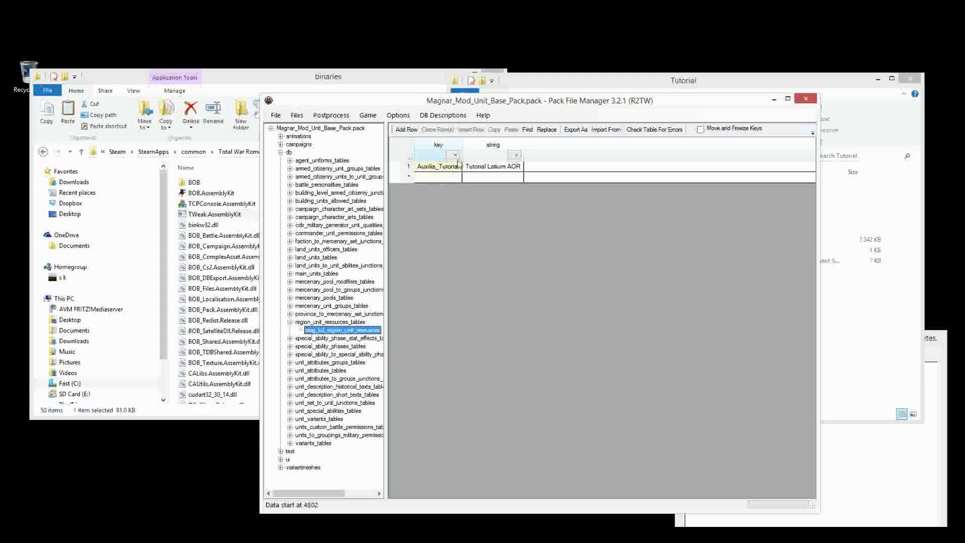
Step: Widen the file tree and open campaigns > main_rome > startpos.esf in the ESF viewer
click(434, 170)
click(435, 170)
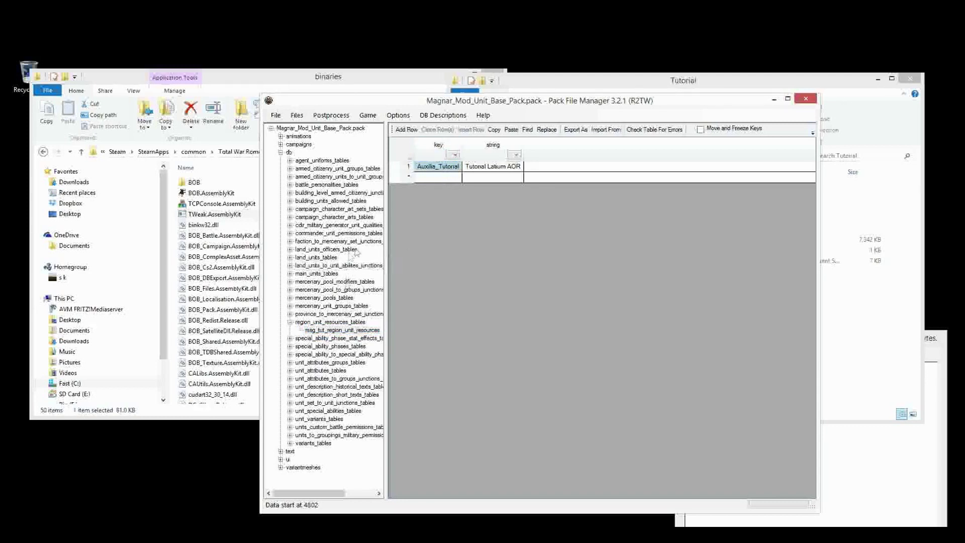
drag(385, 235, 410, 244)
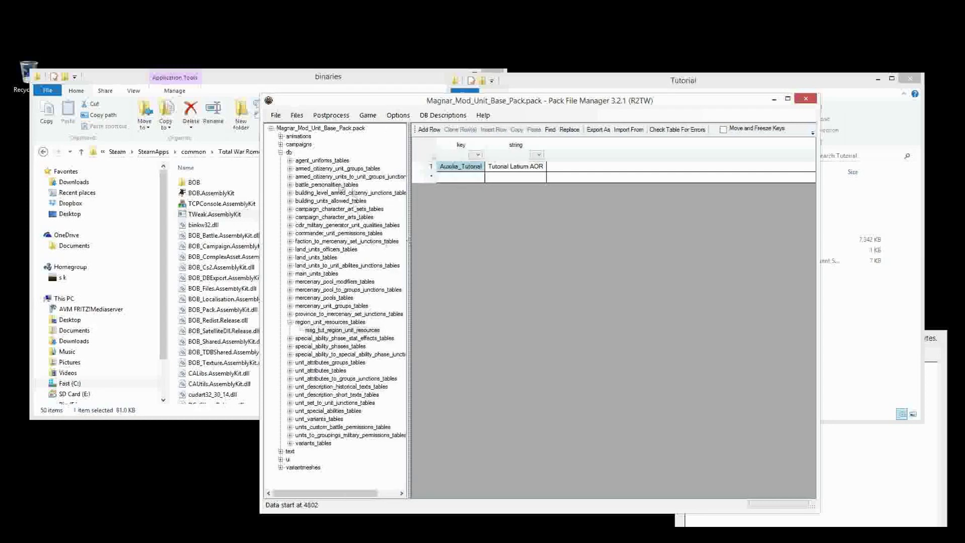
click(281, 144)
click(290, 152)
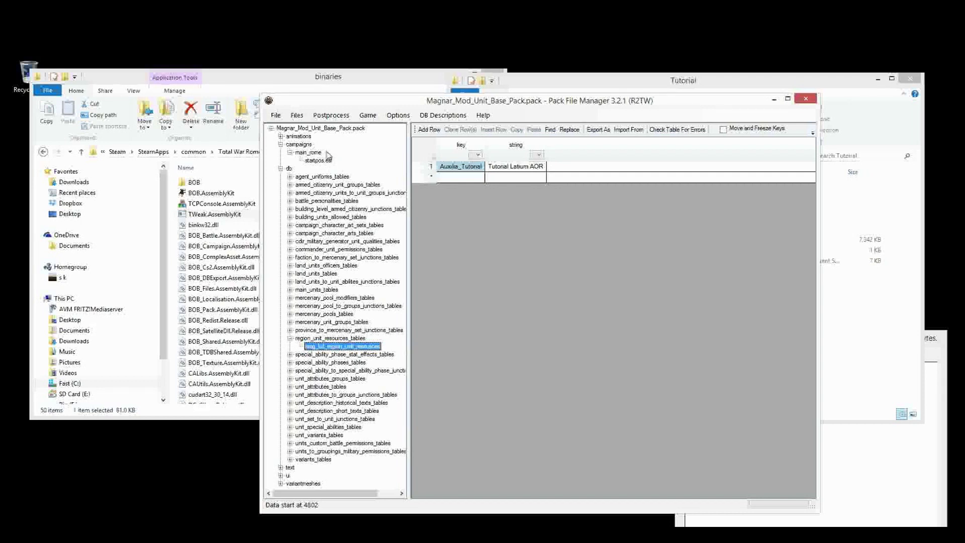
click(324, 160)
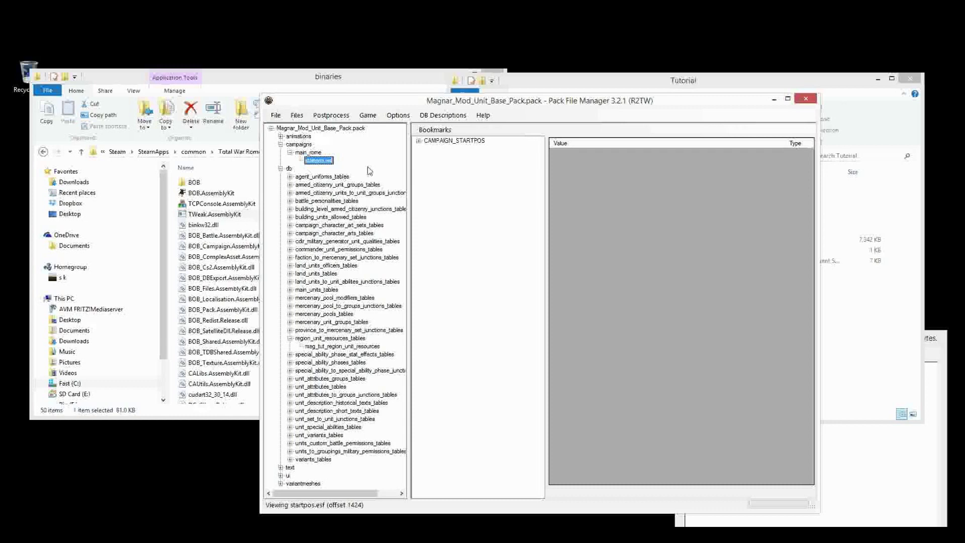
click(419, 144)
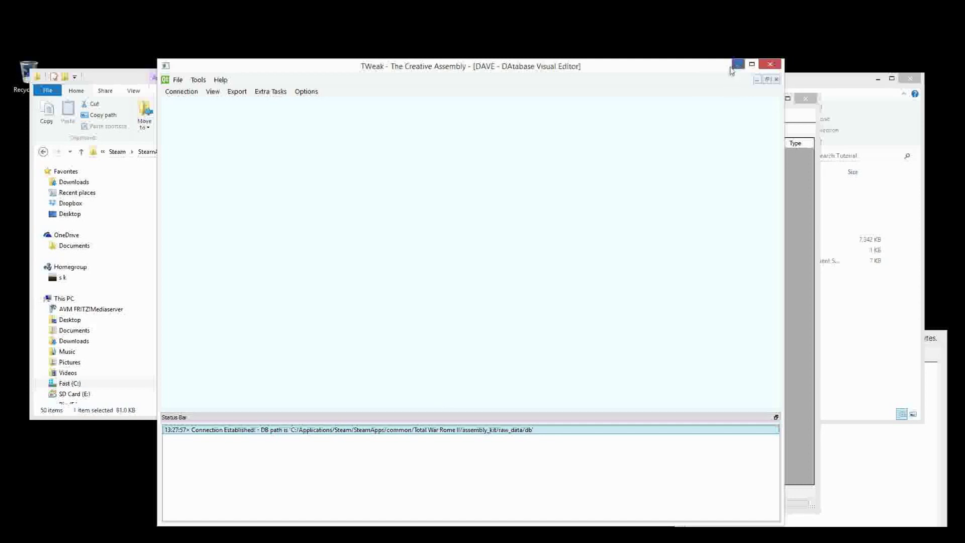
Step: Hide the TWeak editor and expand CAMPAIGN_STARTPOS and its COMPRESSED_DATA node in Bookmarks
click(737, 65)
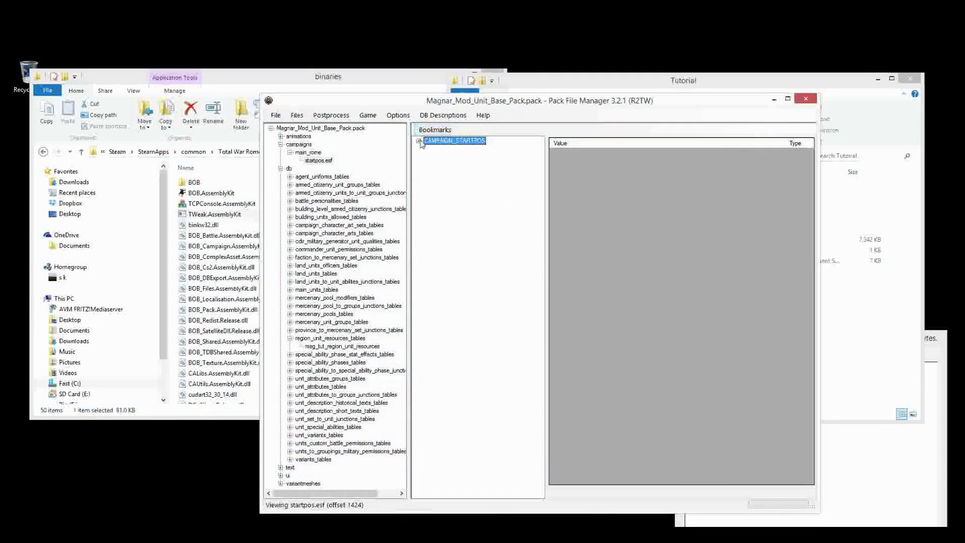
double_click(435, 143)
click(429, 165)
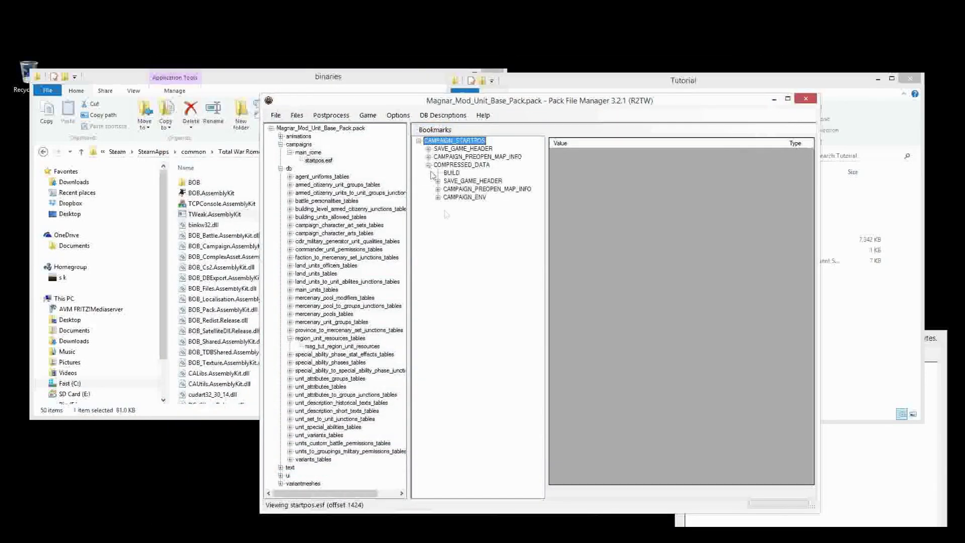
key(alt+Tab)
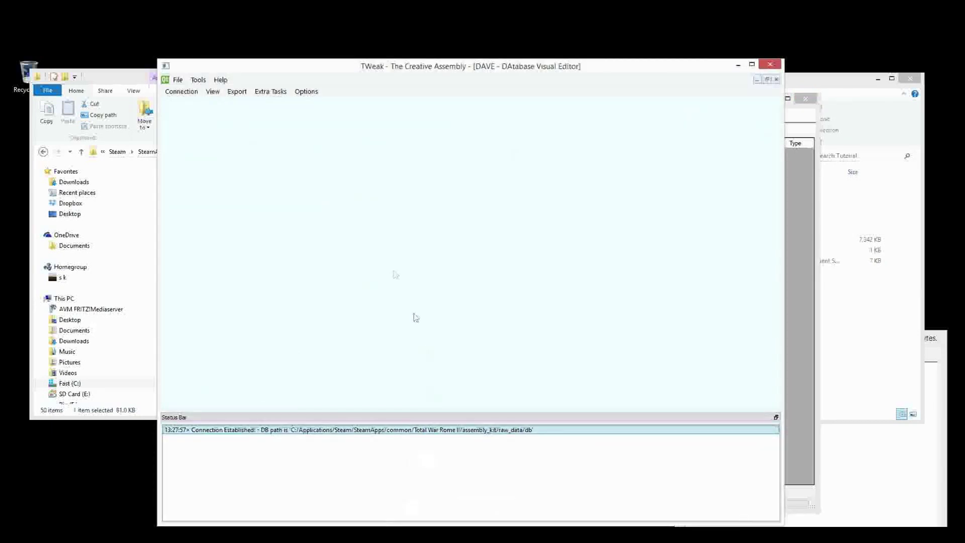
click(737, 64)
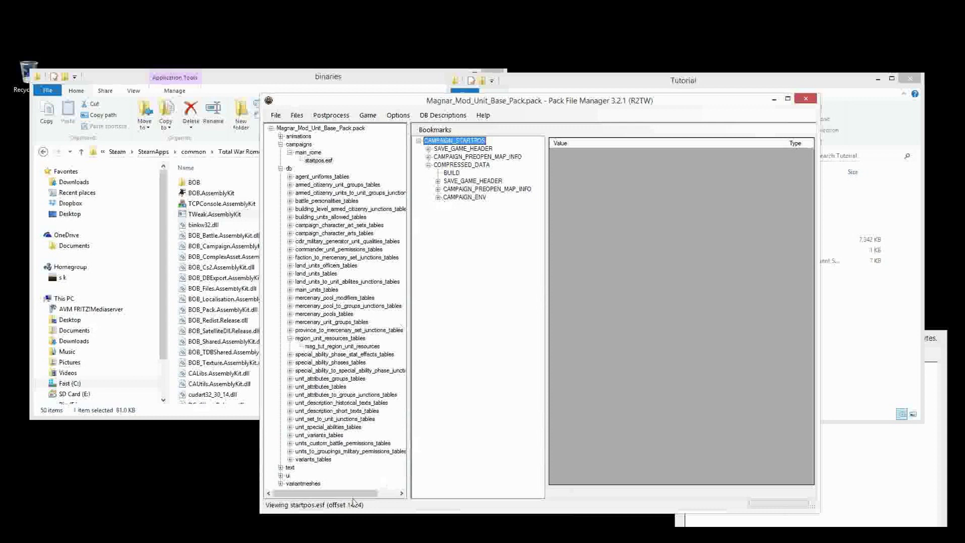